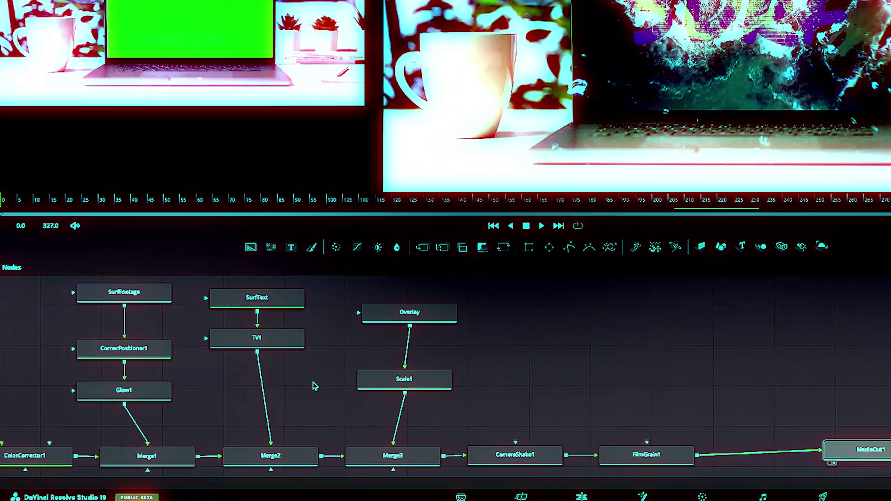
# Tidy the TV1, SurfText and Glow1 nodes, then put Julia Intro Graphics_01.mov on V7 at the timeline start.
pyautogui.moveTo(202, 347); pyautogui.dragTo(218, 402)
pyautogui.click(277, 282)
pyautogui.click(133, 382)
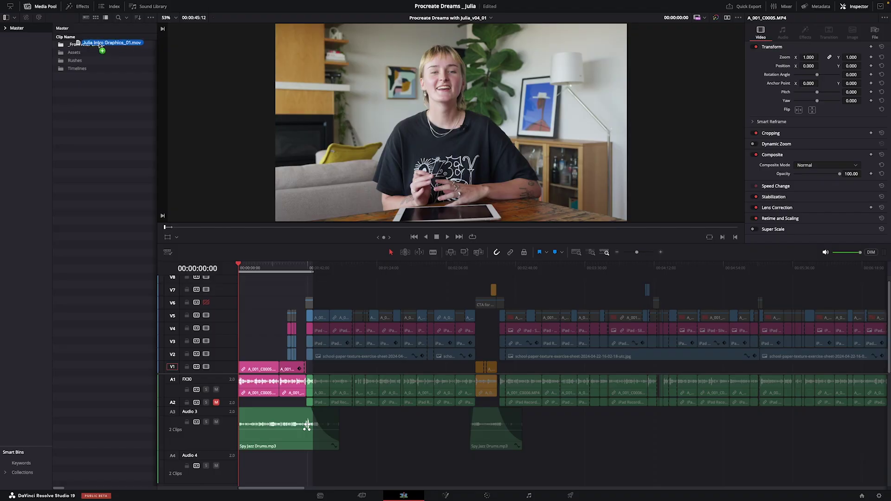
pyautogui.moveTo(100, 45); pyautogui.dragTo(248, 294)
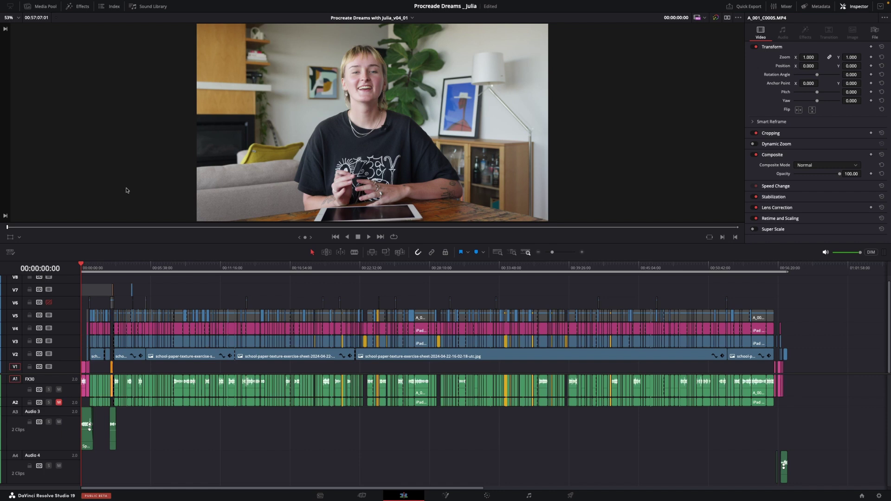
# Scrub the intro from the start past 00:00:05:21 to its end at 00:00:41:11, then go to Deliver.
pyautogui.moveTo(93, 268); pyautogui.dragTo(82, 267)
pyautogui.scroll(6, 109, 273)
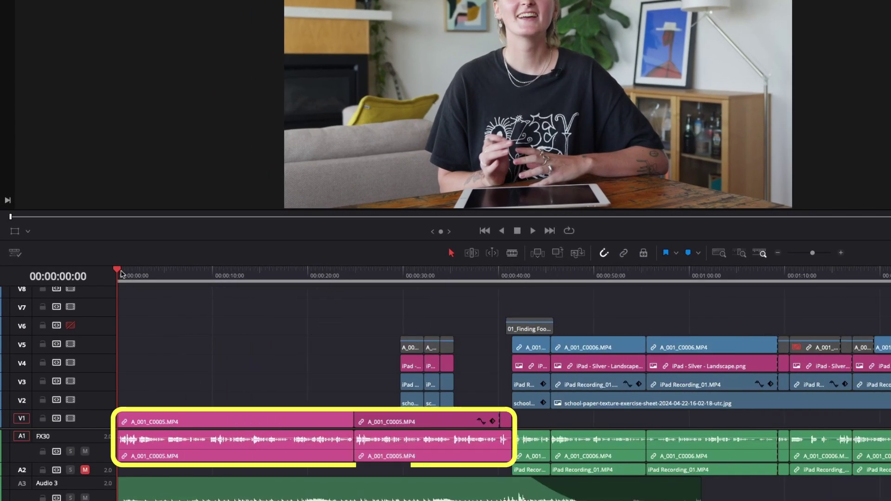
pyautogui.moveTo(250, 277); pyautogui.dragTo(116, 274)
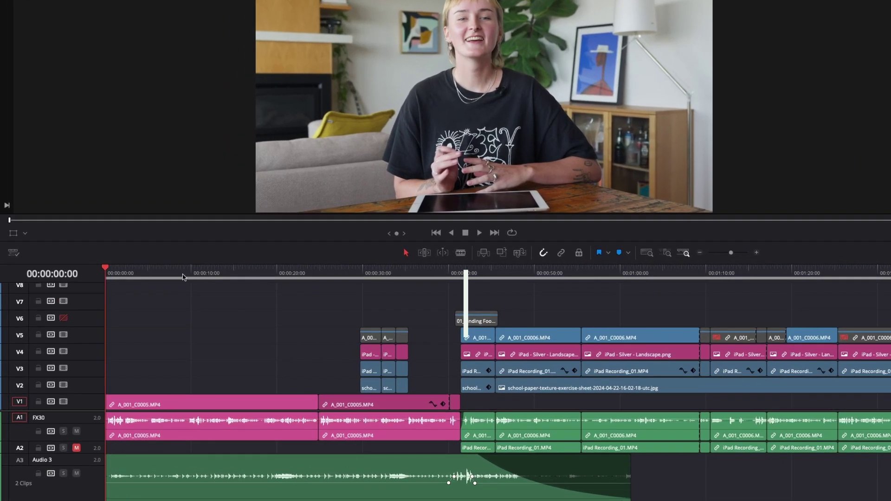
pyautogui.click(116, 269)
pyautogui.moveTo(149, 273); pyautogui.dragTo(106, 274)
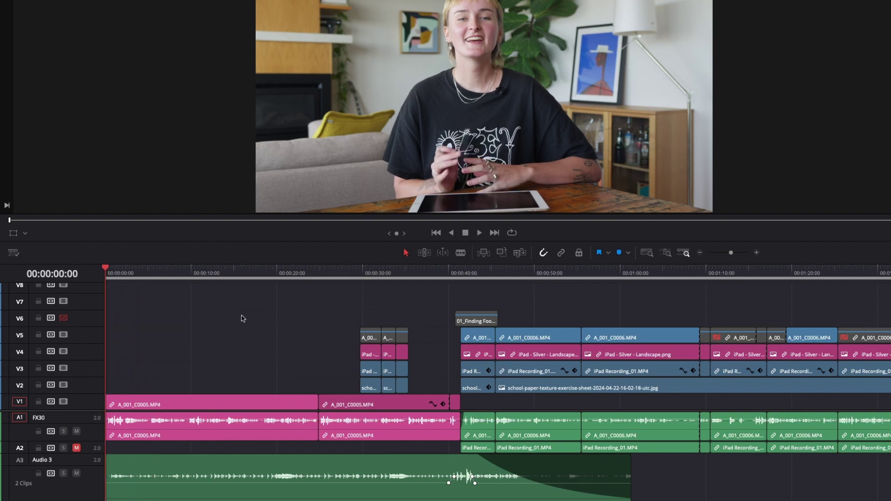
pyautogui.moveTo(267, 281); pyautogui.dragTo(459, 274)
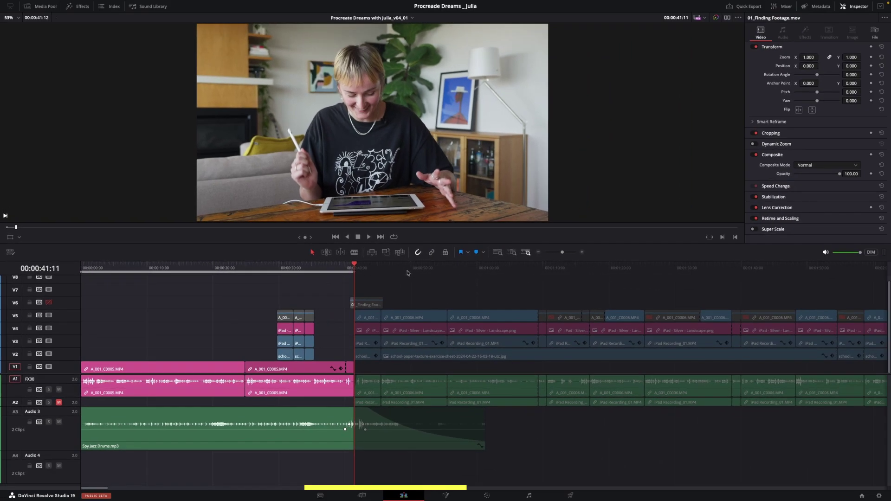
pyautogui.click(570, 495)
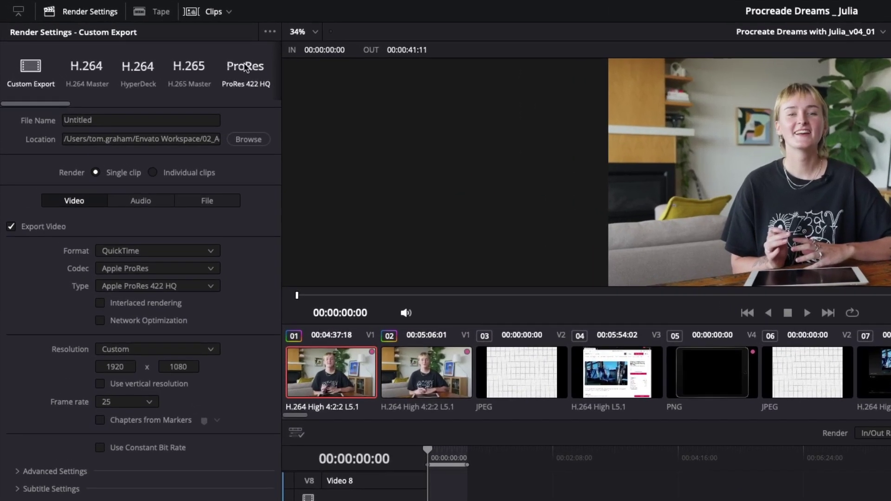
# Apply the ProRes 422 HQ preset as a single clip with QuickTime, Apple ProRes, type 4444.
pyautogui.moveTo(65, 107); pyautogui.dragTo(103, 106)
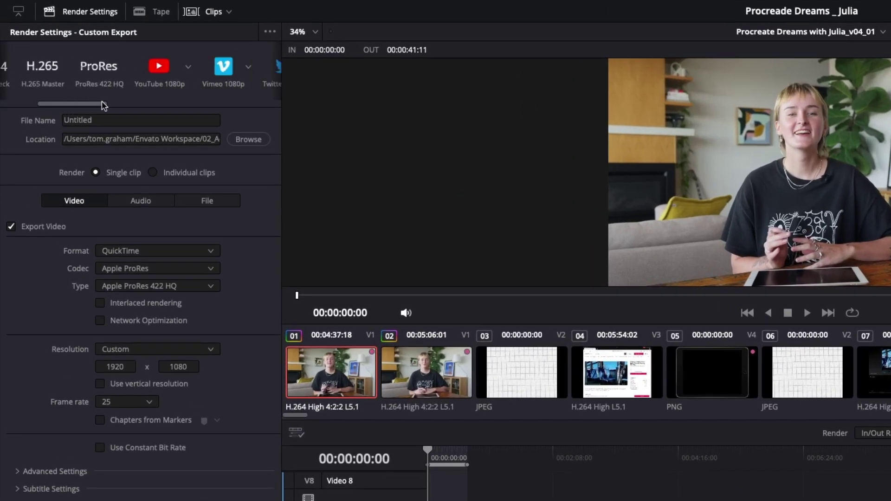
pyautogui.click(101, 67)
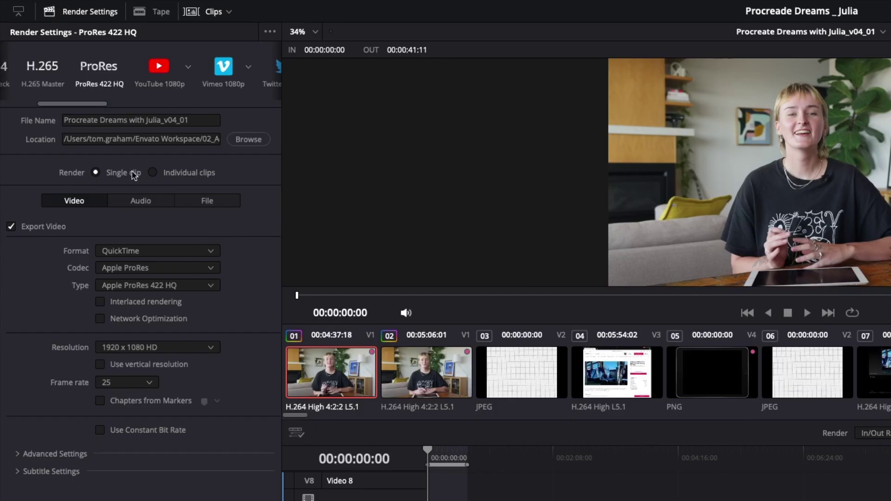
pyautogui.click(153, 172)
pyautogui.click(207, 252)
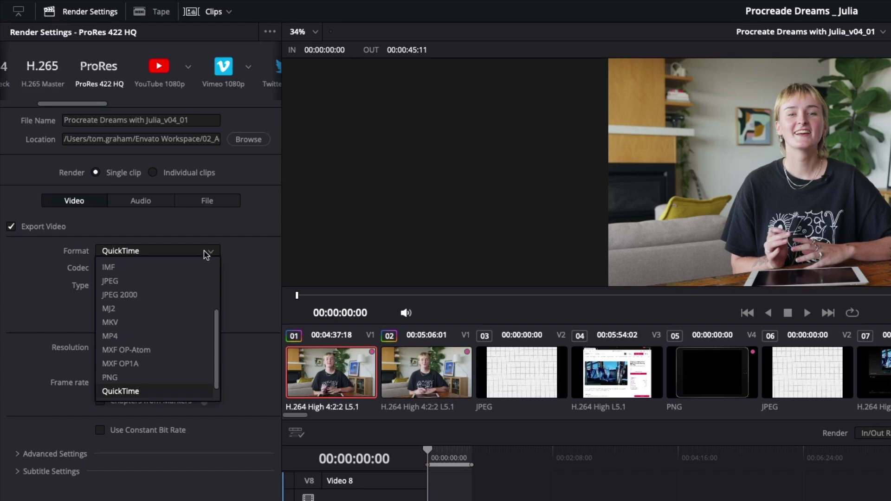
pyautogui.click(172, 391)
pyautogui.click(181, 269)
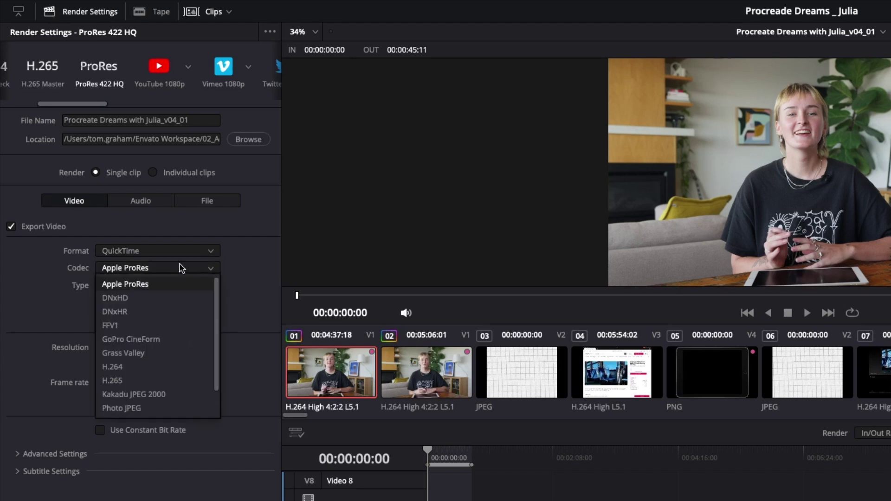
pyautogui.click(167, 284)
pyautogui.click(192, 285)
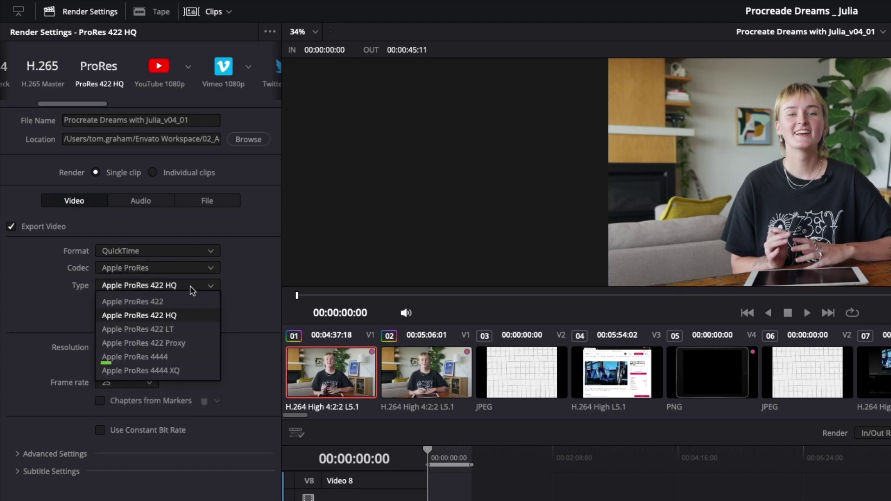
pyautogui.click(199, 358)
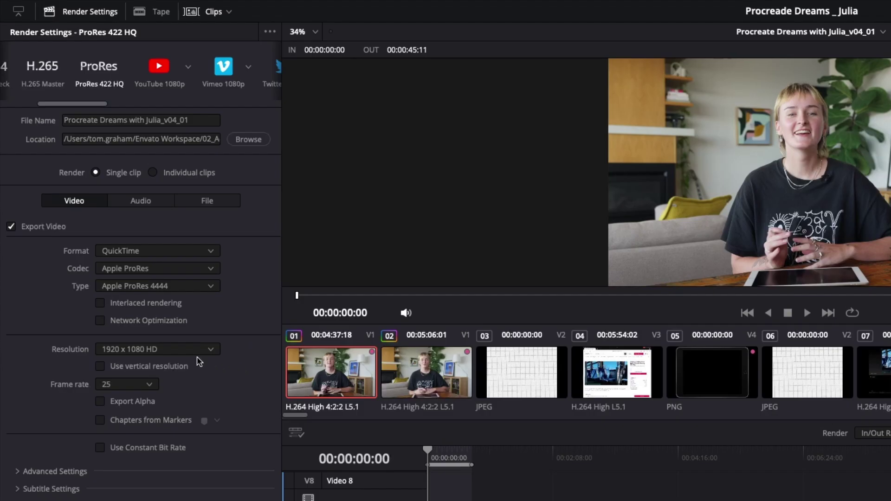
# Set the resolution to 3840 x 2160 Ultra HD and add the job to the render queue.
pyautogui.click(198, 351)
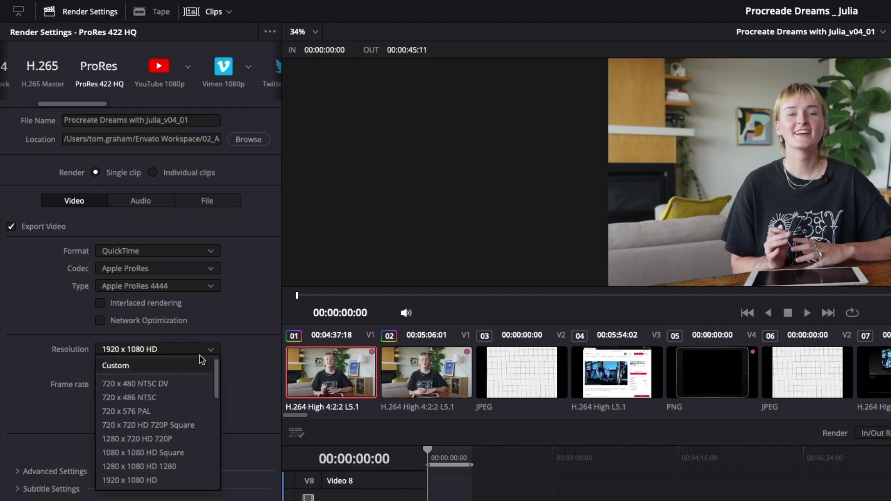
pyautogui.scroll(-5, 183, 464)
pyautogui.click(229, 344)
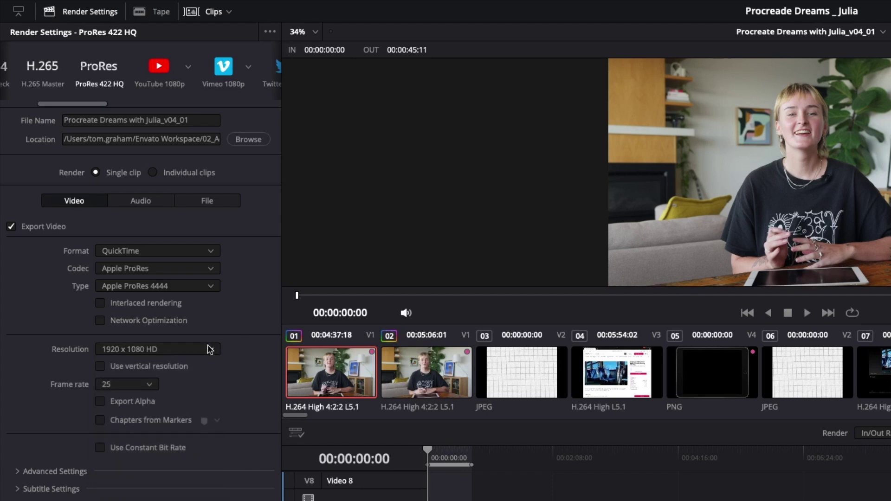
pyautogui.click(193, 353)
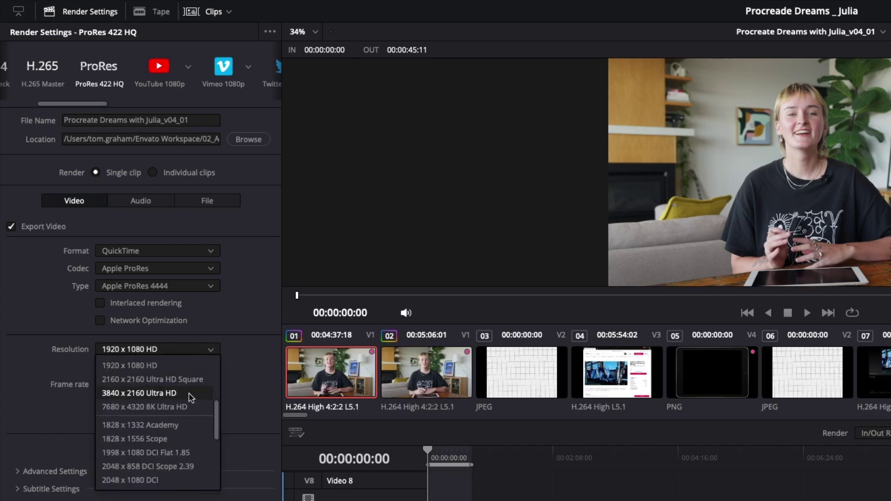
pyautogui.click(139, 393)
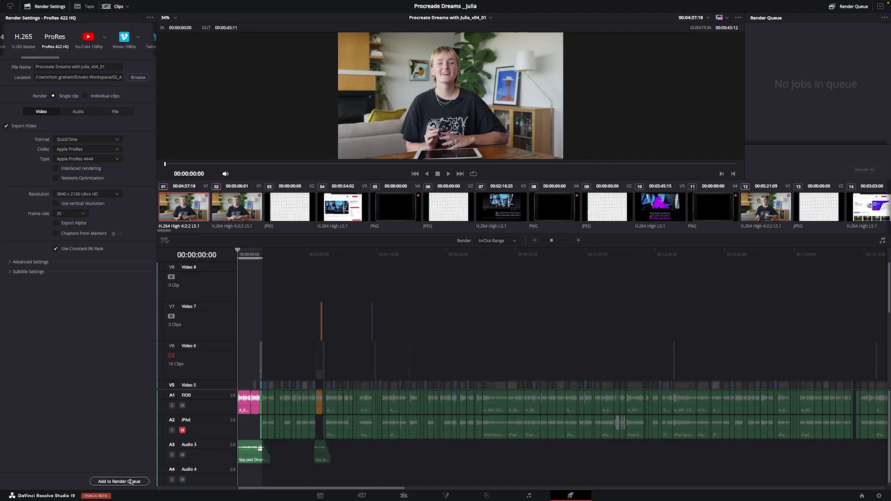
pyautogui.click(131, 482)
pyautogui.click(514, 287)
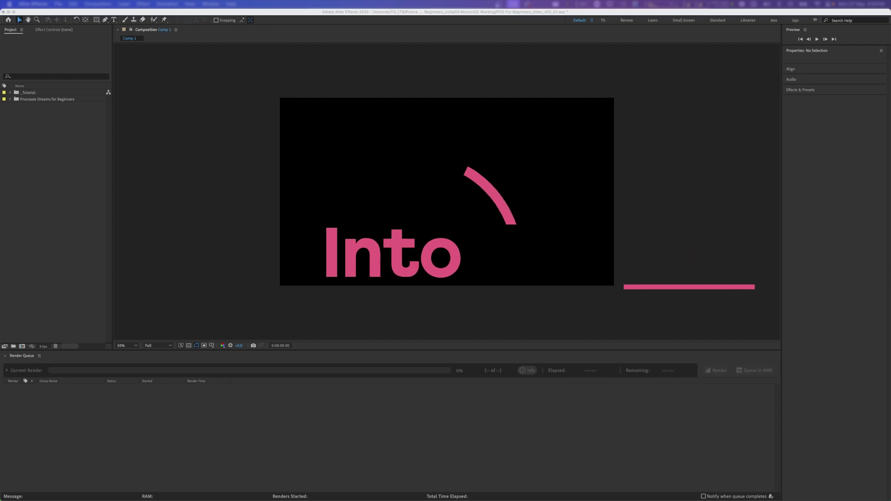
# Import Procreate Dreams with Julia_v04_01.mov, make a composition from it, and open Composition Settings.
pyautogui.press('super+Tab')
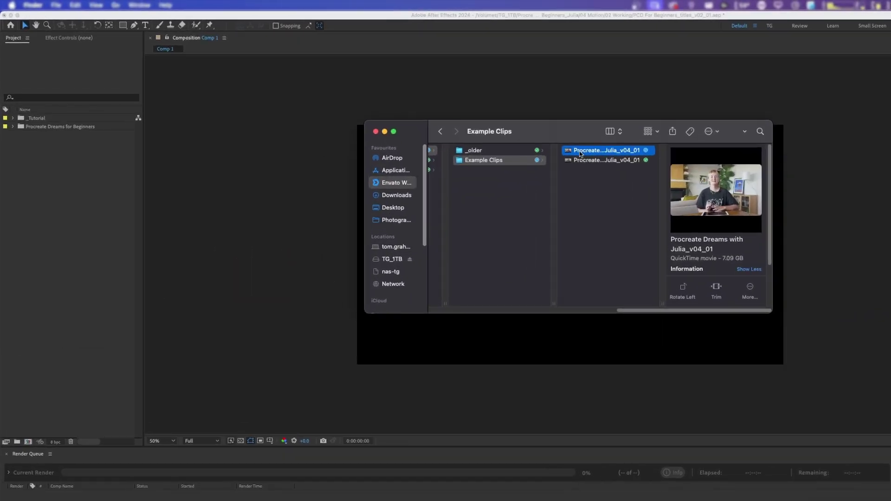
pyautogui.moveTo(476, 166); pyautogui.dragTo(79, 231)
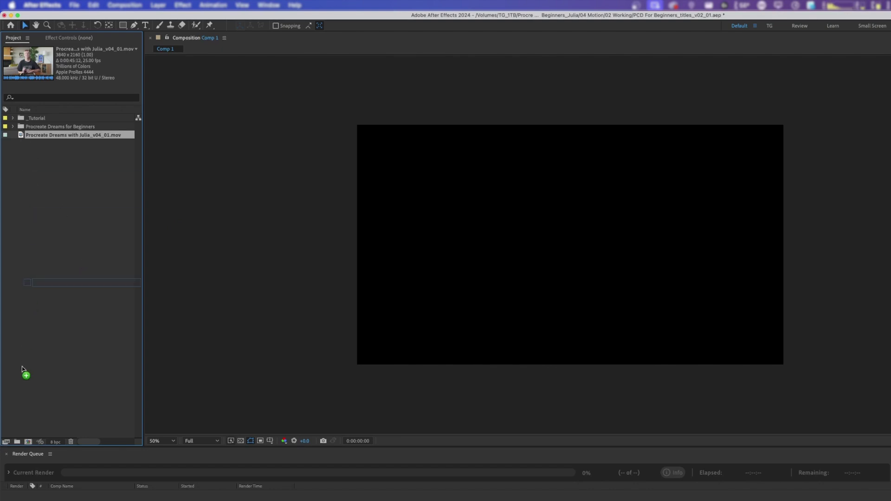
pyautogui.click(28, 442)
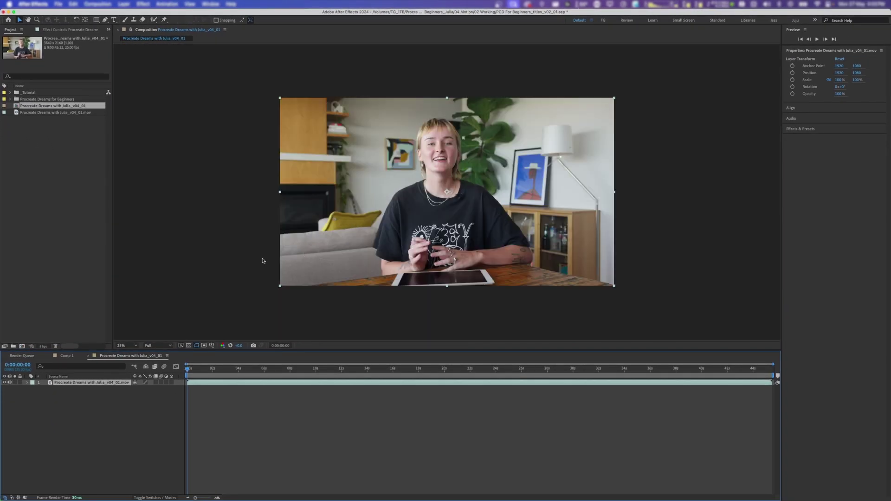
pyautogui.click(146, 403)
pyautogui.rightClick(226, 305)
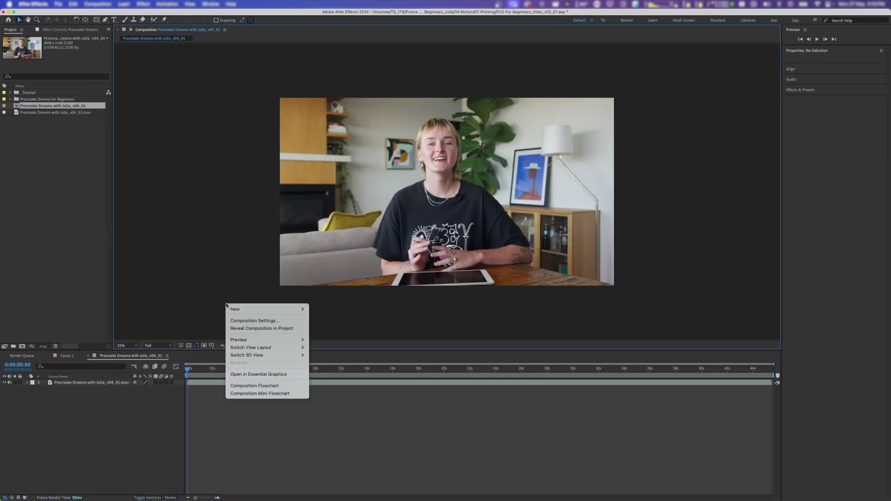
pyautogui.click(245, 319)
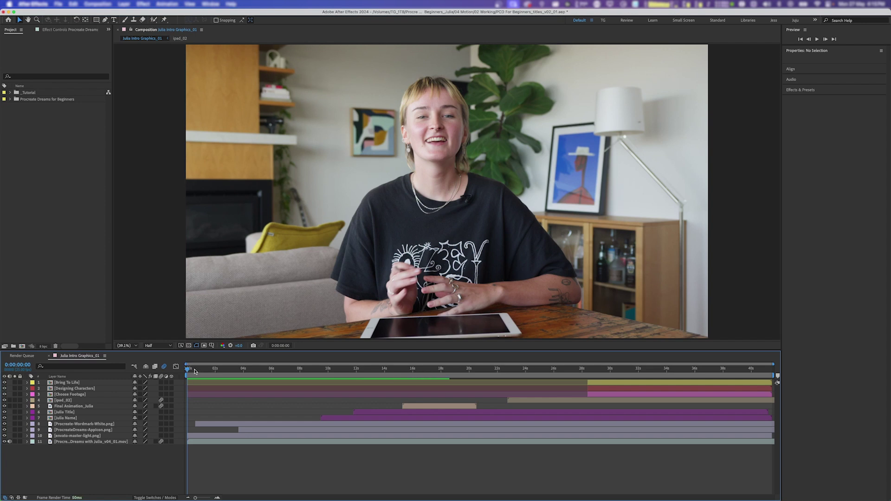
# Preview the comp around 15 seconds, showing layer 11's Position, then return to the first frame.
pyautogui.moveTo(194, 370); pyautogui.dragTo(344, 368)
pyautogui.moveTo(388, 367)
pyautogui.mouseDown()
pyautogui.moveTo(441, 373)
pyautogui.moveTo(404, 379)
pyautogui.moveTo(396, 371)
pyautogui.mouseUp()
pyautogui.click(414, 440)
pyautogui.press('p')
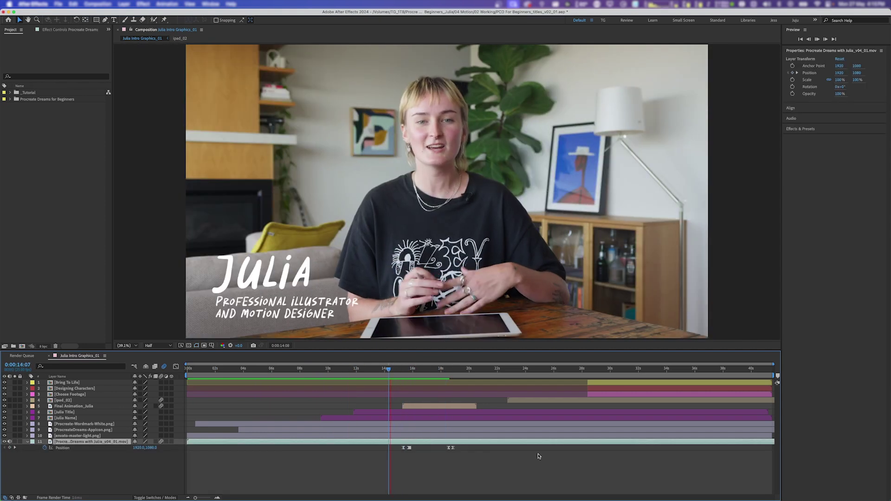
pyautogui.press('space')
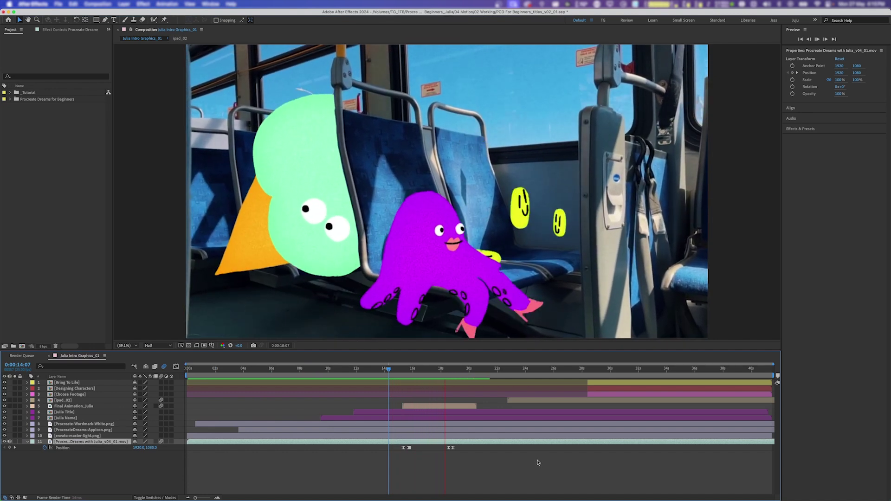
pyautogui.press('space')
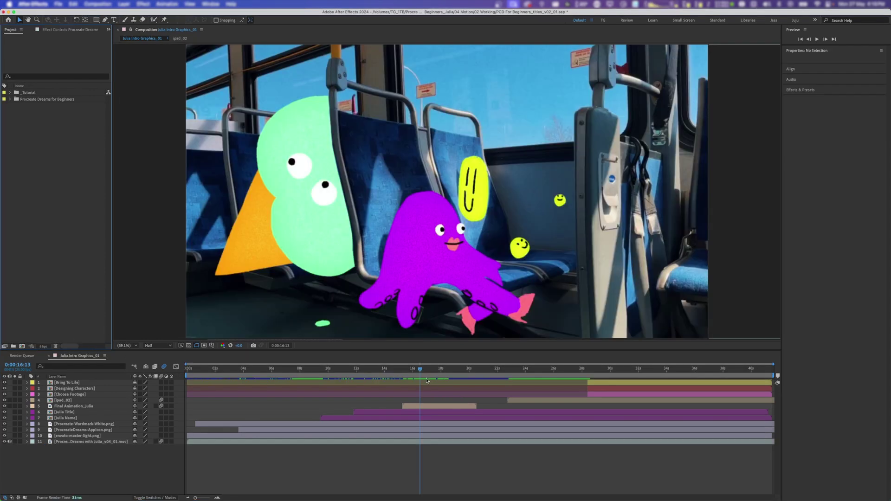
pyautogui.moveTo(399, 376); pyautogui.dragTo(215, 375)
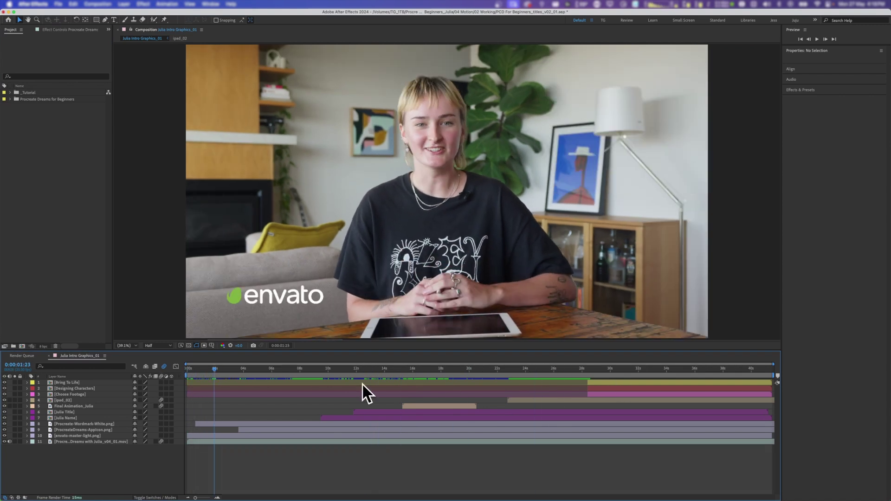
pyautogui.moveTo(237, 373); pyautogui.dragTo(179, 370)
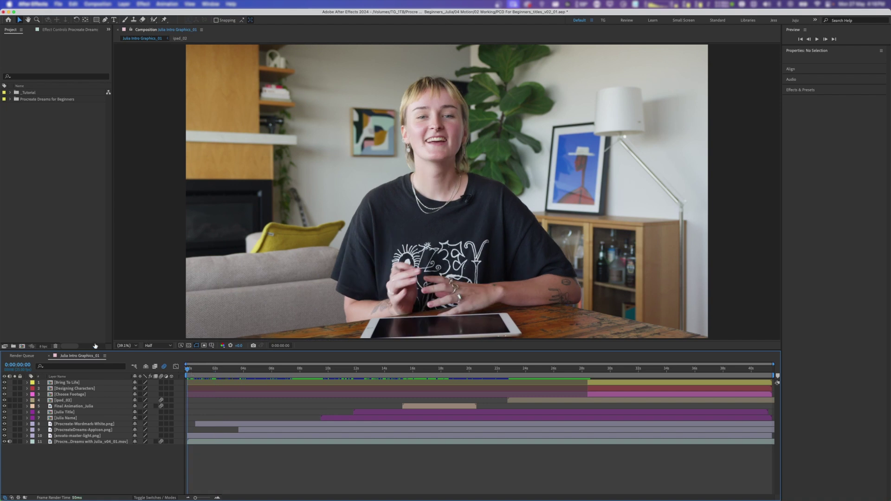
# Select Julia Intro Graphics_01 in _Tutorial > Comps and add it to the render queue.
pyautogui.click(10, 93)
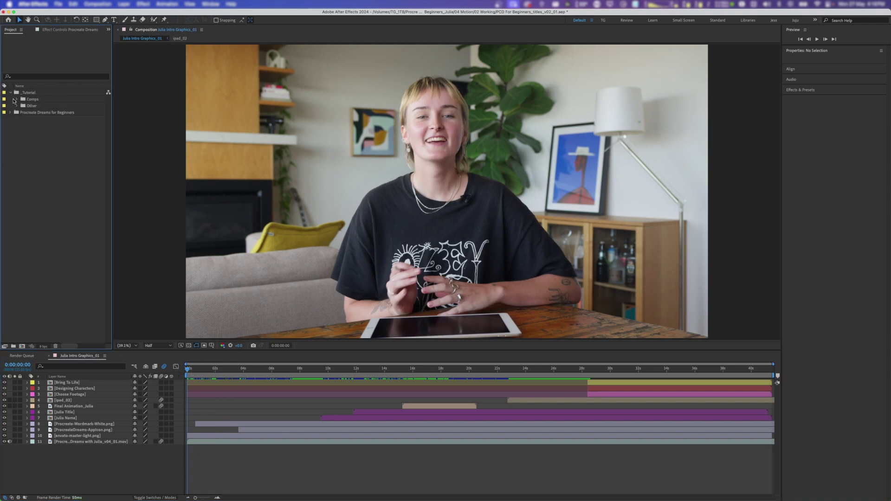
pyautogui.click(39, 107)
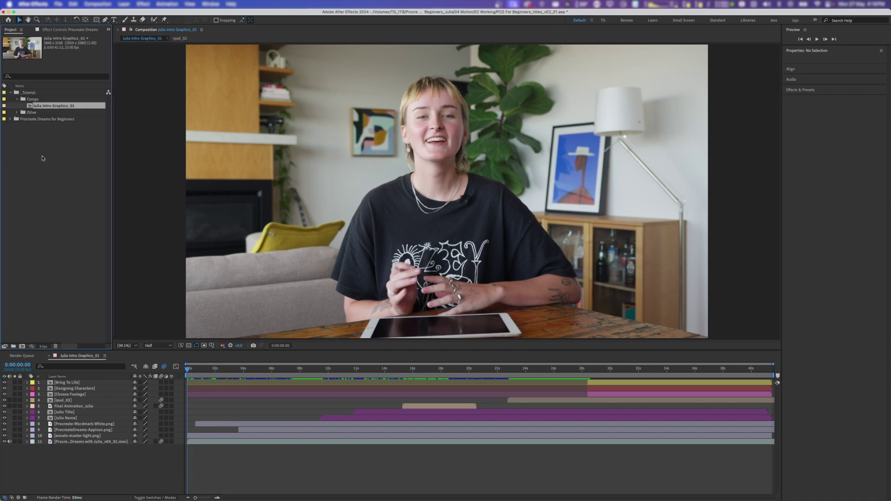
pyautogui.click(58, 5)
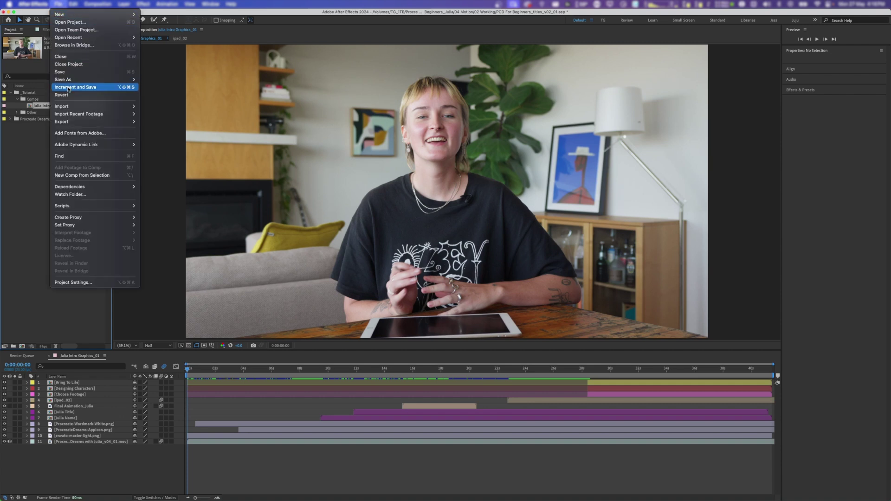
pyautogui.moveTo(117, 123)
pyautogui.click(146, 129)
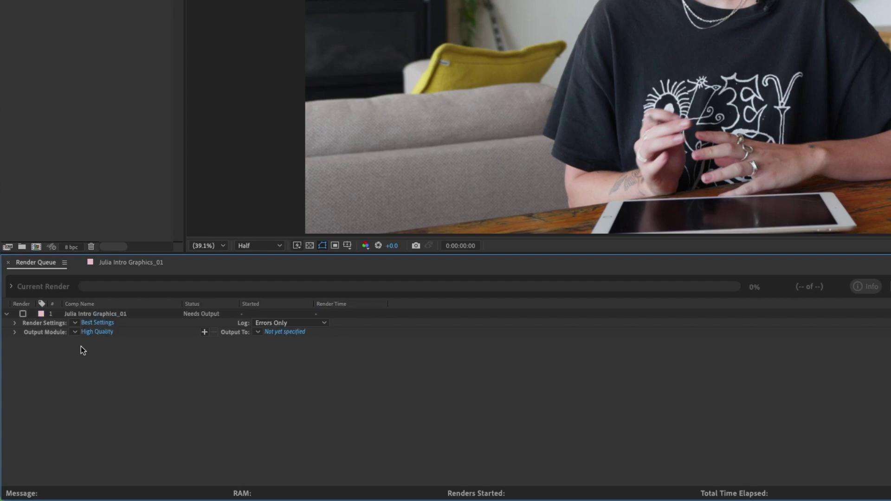
# Set the render queue output module to Lossless.
pyautogui.click(76, 332)
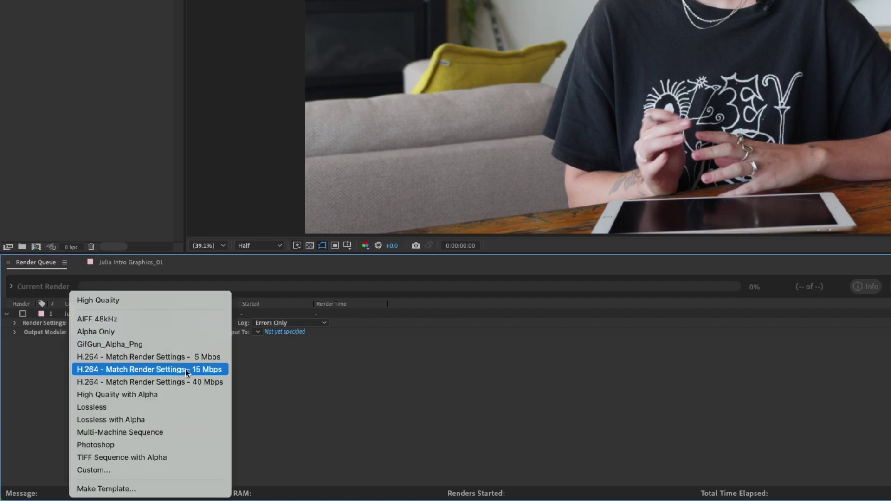
pyautogui.click(182, 408)
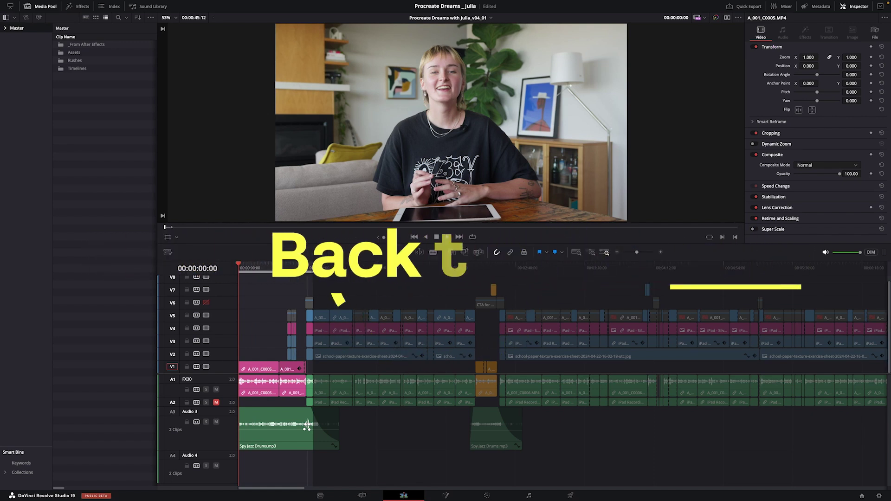
# Import Julia Intro Graphics_01.mov into _From After Effects, preview it, and place it on V7 at the start.
pyautogui.moveTo(99, 44); pyautogui.dragTo(102, 48)
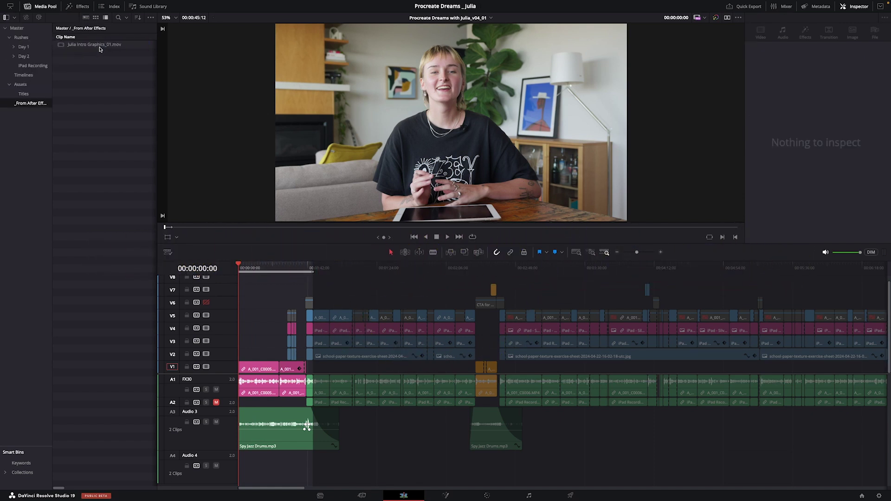
pyautogui.click(72, 47)
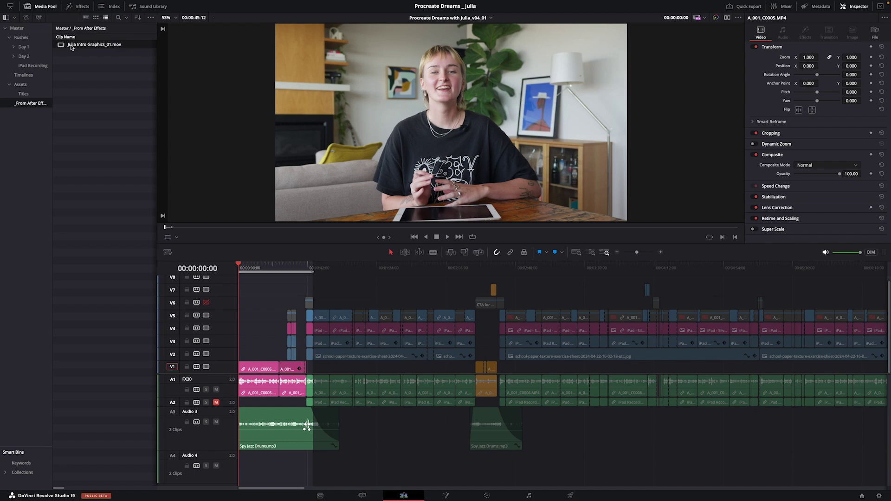
pyautogui.doubleClick(71, 47)
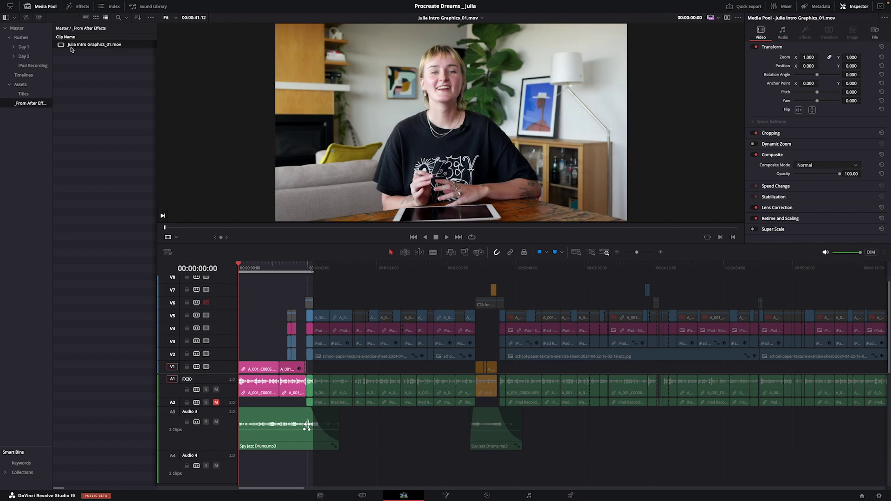
pyautogui.press('space')
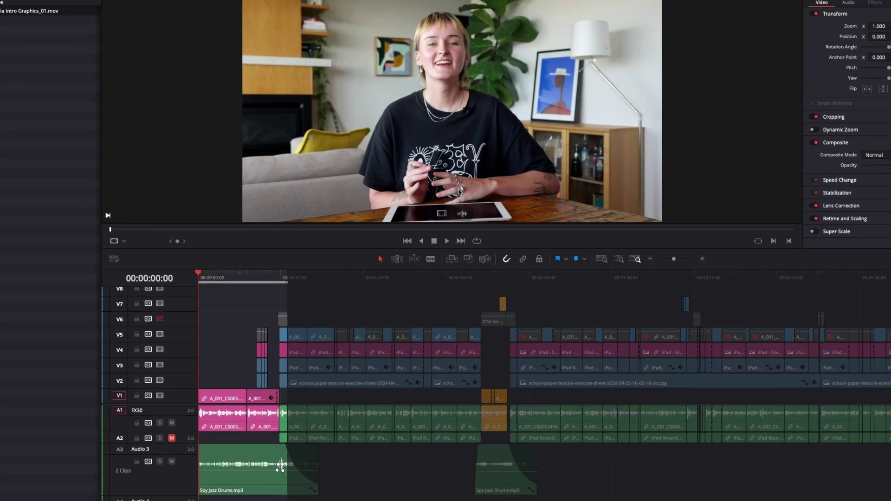
pyautogui.moveTo(443, 216)
pyautogui.moveTo(234, 288); pyautogui.dragTo(138, 336)
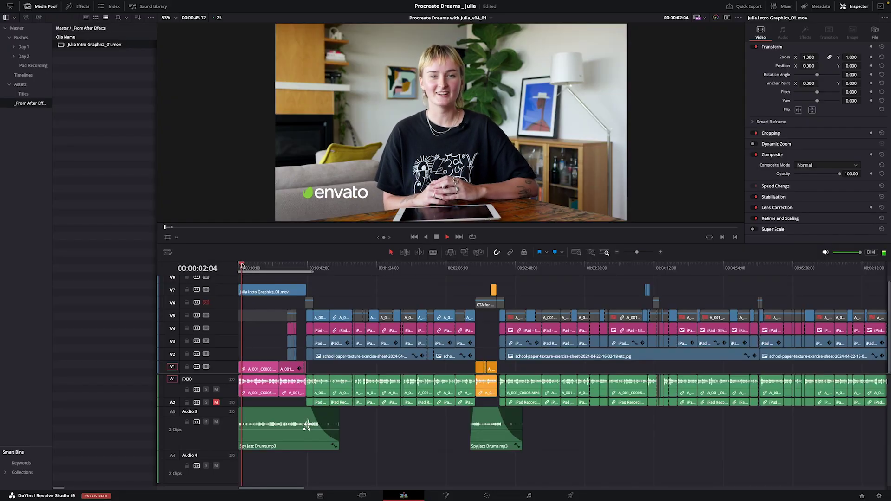
pyautogui.moveTo(263, 268); pyautogui.dragTo(242, 270)
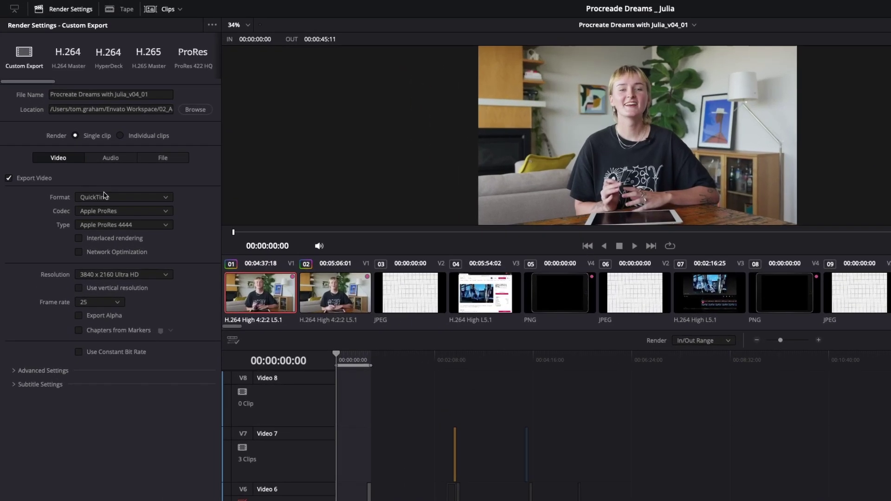
# Queue an MP4, H.264, 1920 x 1080 HD export of the timeline and render all jobs.
pyautogui.click(74, 140)
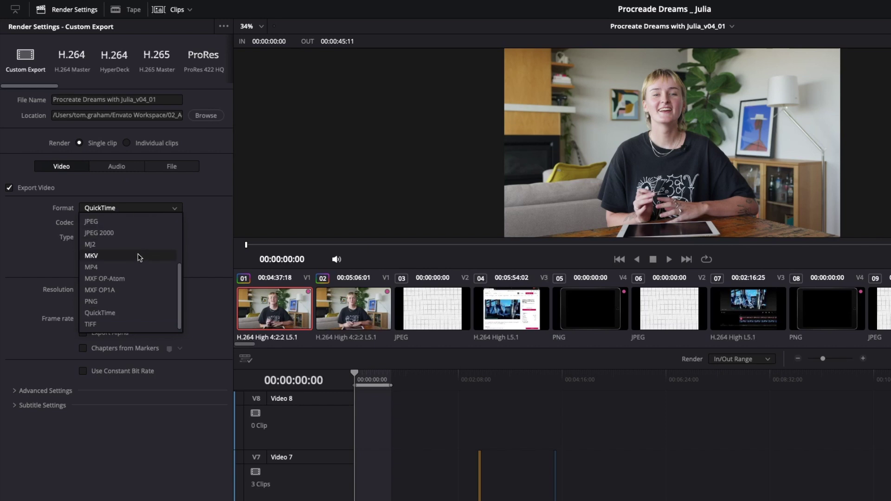
pyautogui.click(138, 267)
pyautogui.click(148, 224)
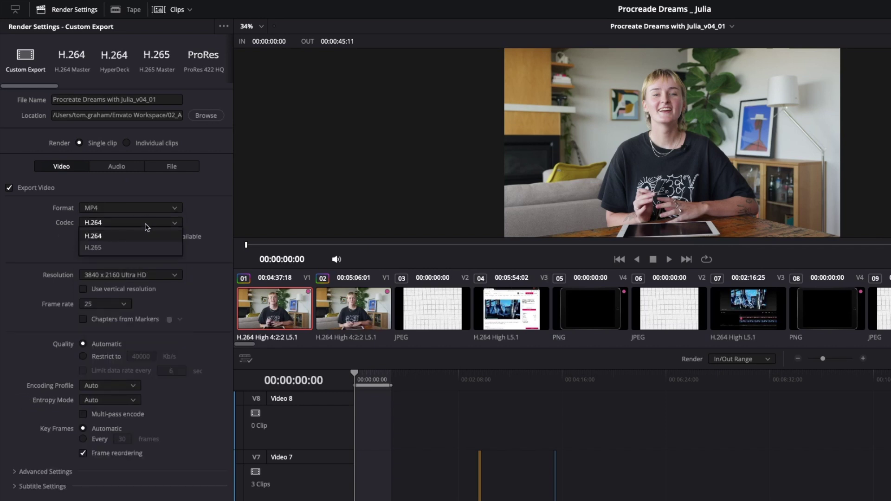
pyautogui.click(139, 237)
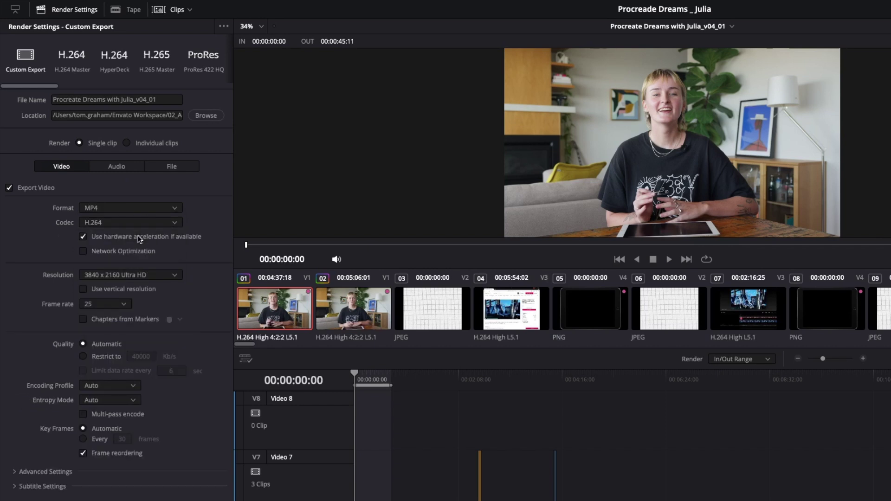
pyautogui.click(173, 277)
pyautogui.click(164, 288)
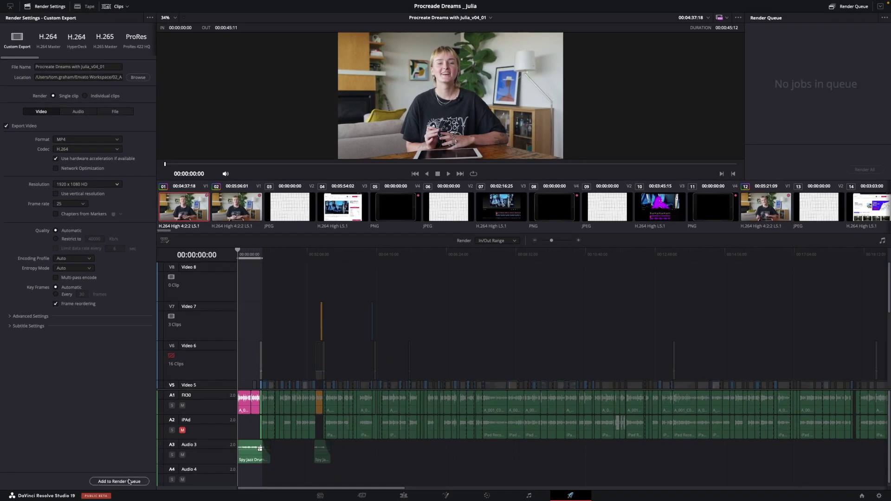
pyautogui.click(130, 481)
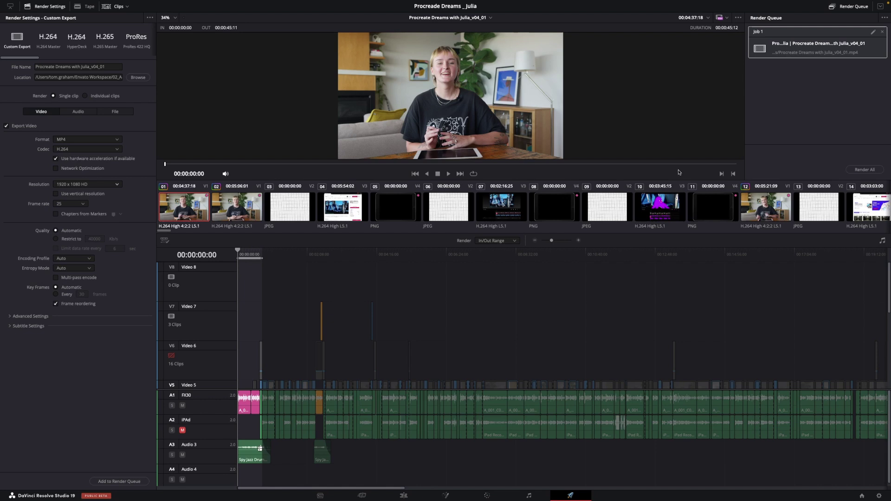
pyautogui.click(865, 170)
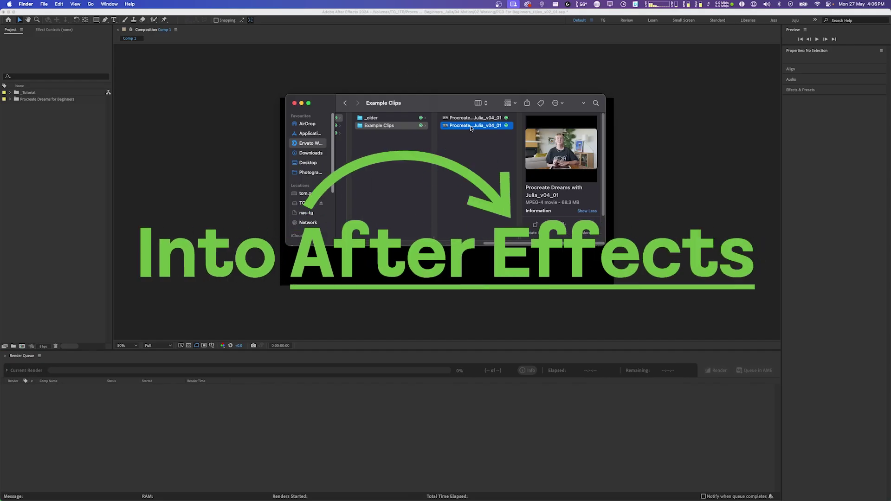
# Import Procreate Dreams with Julia_v04_01.mp4, make a comp from it, and set it to UHD 4K 25 fps.
pyautogui.moveTo(471, 129); pyautogui.dragTo(65, 151)
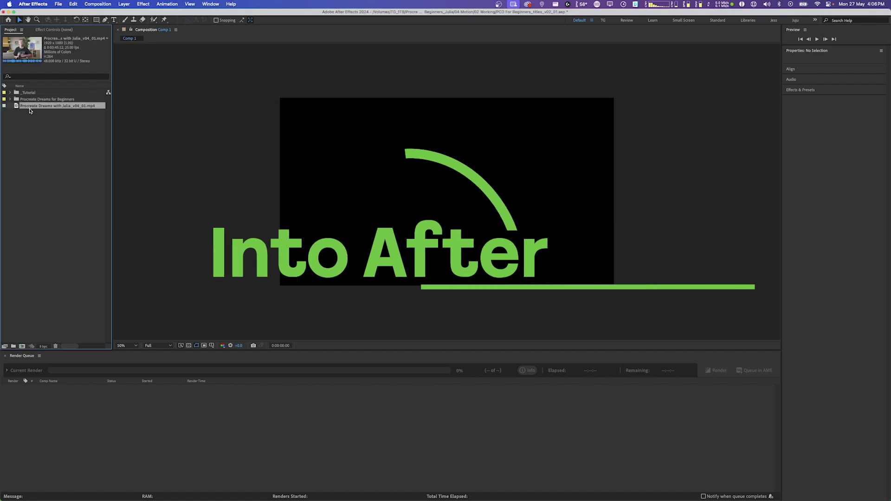
pyautogui.moveTo(30, 110); pyautogui.dragTo(30, 267)
pyautogui.moveTo(25, 345); pyautogui.dragTo(23, 346)
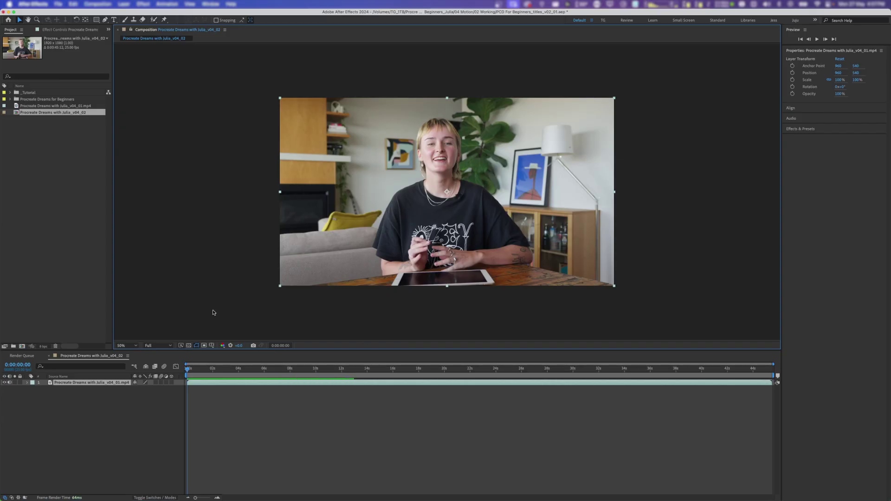
pyautogui.rightClick(214, 306)
pyautogui.click(248, 320)
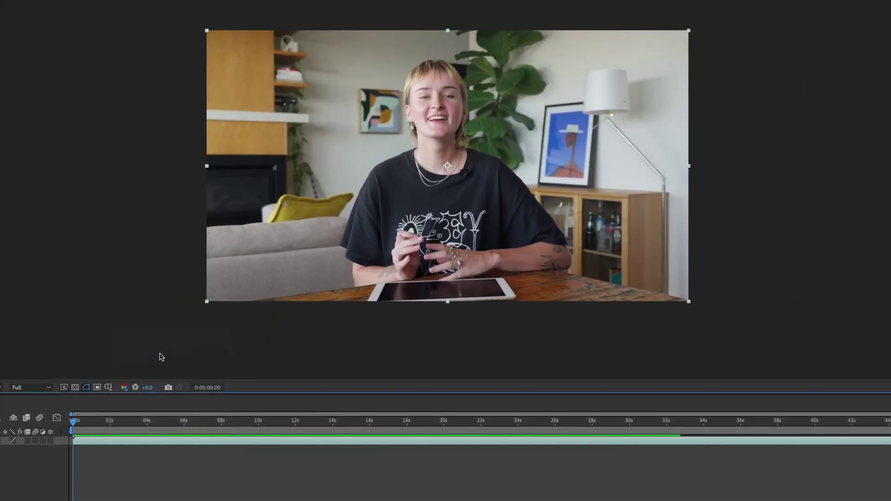
pyautogui.click(433, 165)
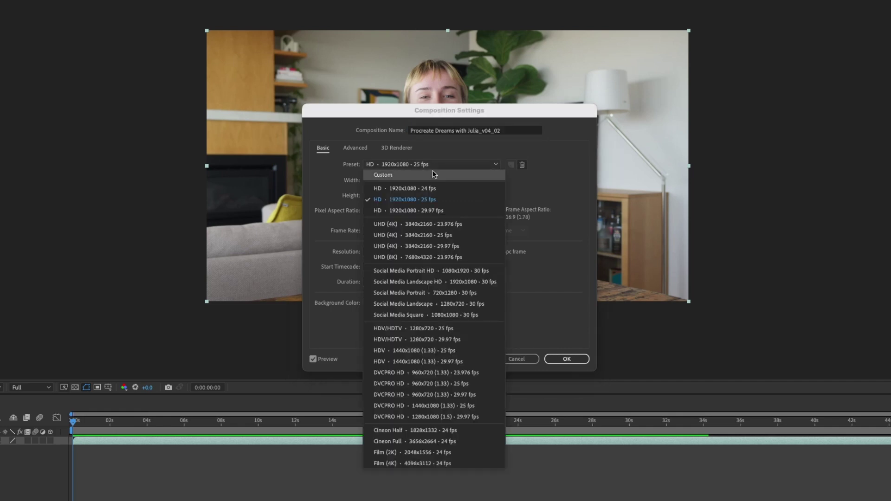
pyautogui.click(469, 238)
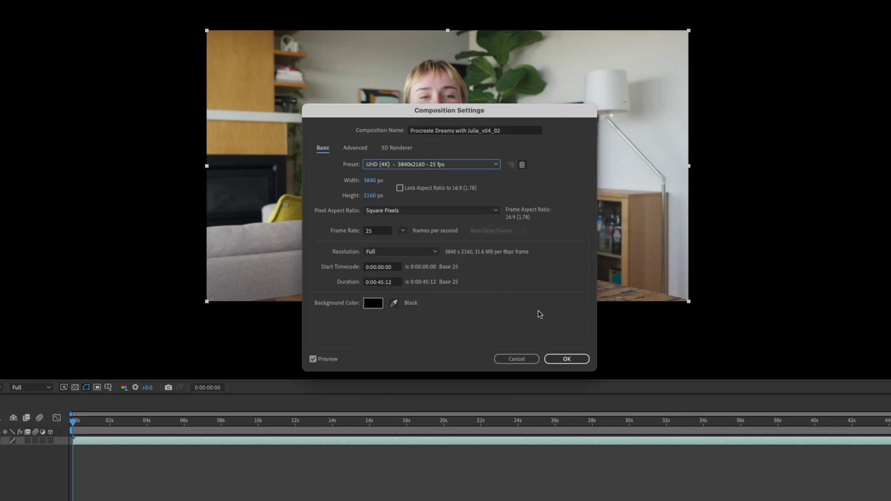
pyautogui.click(557, 358)
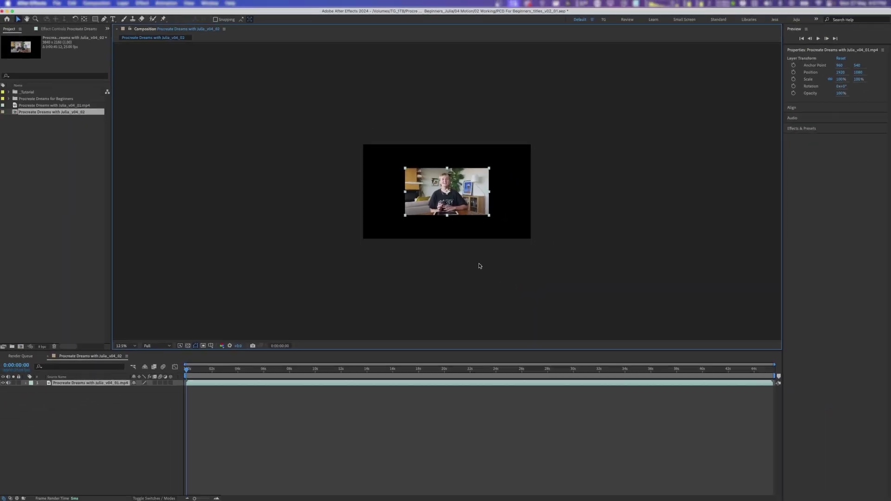
# Scale the footage layer to 200% to fill the 4K frame.
pyautogui.click(275, 408)
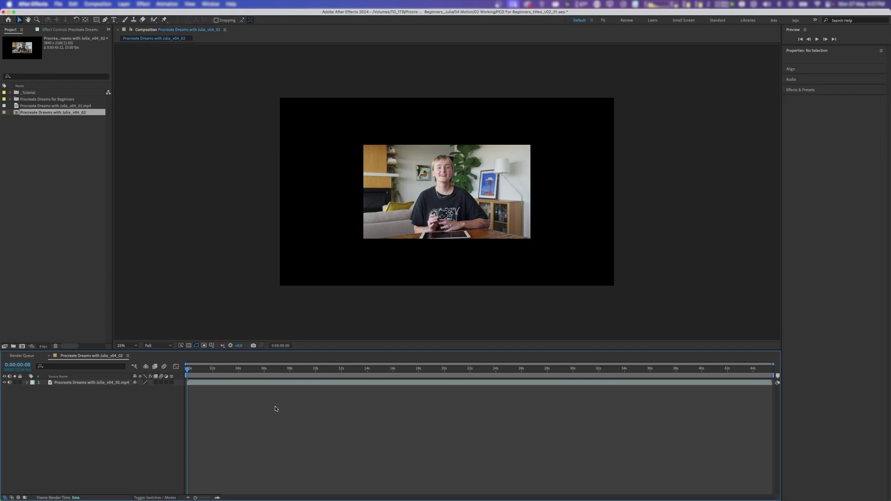
pyautogui.click(266, 383)
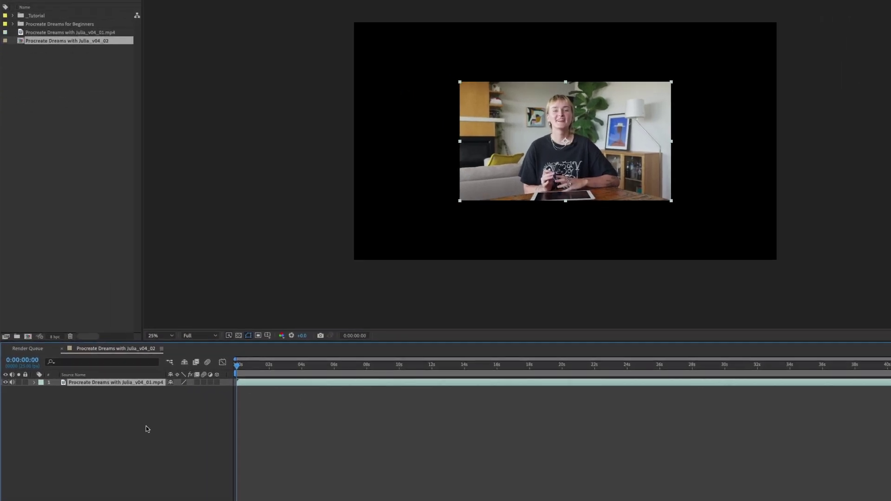
pyautogui.press('s')
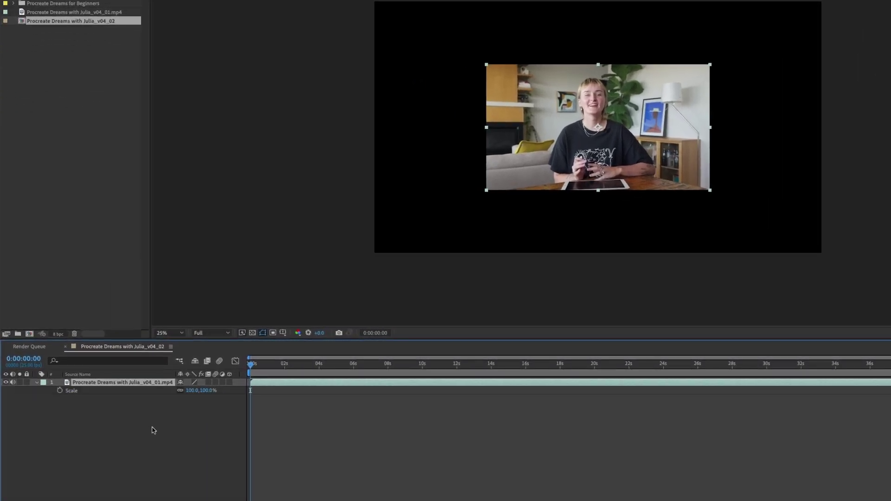
pyautogui.moveTo(190, 391); pyautogui.dragTo(229, 383)
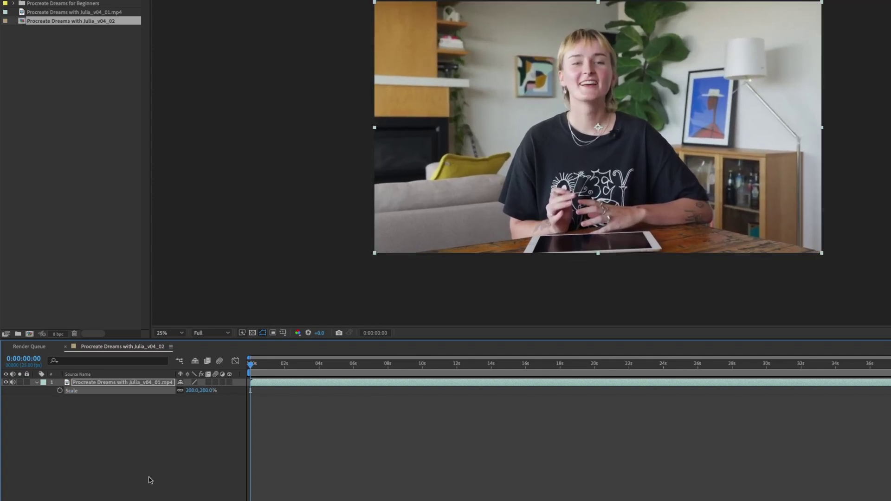
pyautogui.click(149, 478)
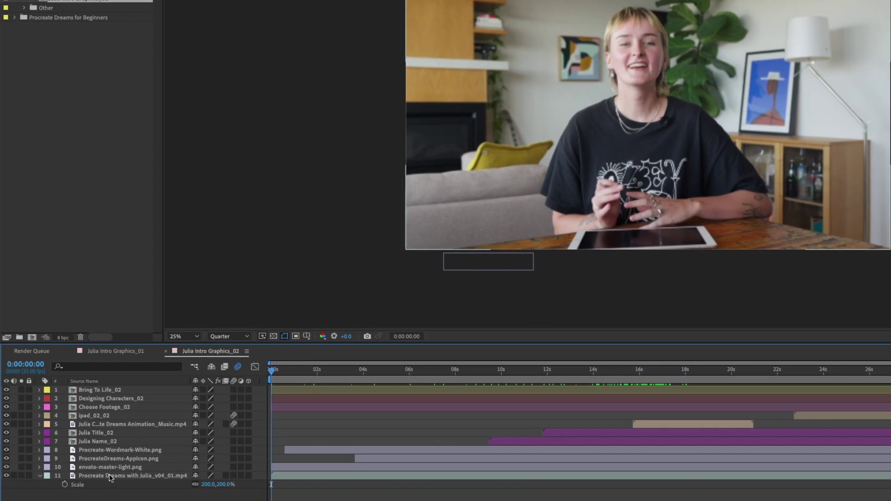
# Hide the intro footage layer 11 and scrub back to 0:00:05:05, where the app icon shows.
pyautogui.click(32, 443)
pyautogui.click(6, 476)
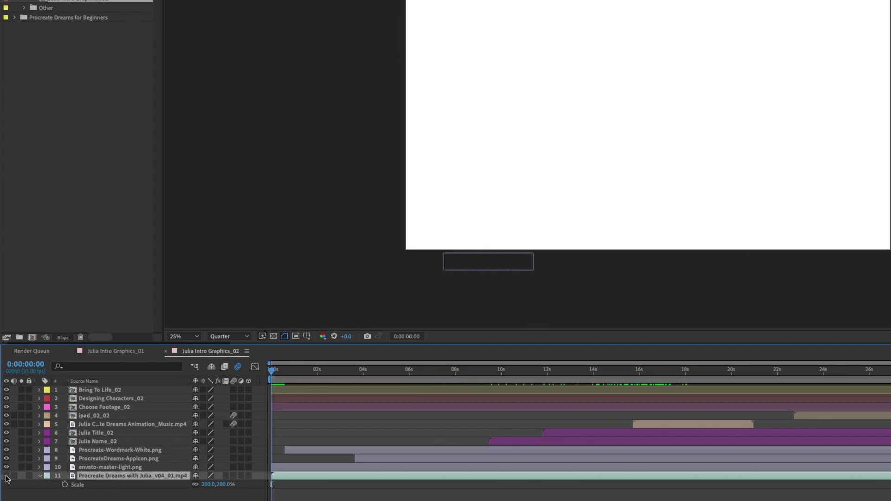
pyautogui.click(6, 477)
pyautogui.click(6, 477)
pyautogui.moveTo(304, 377); pyautogui.dragTo(494, 371)
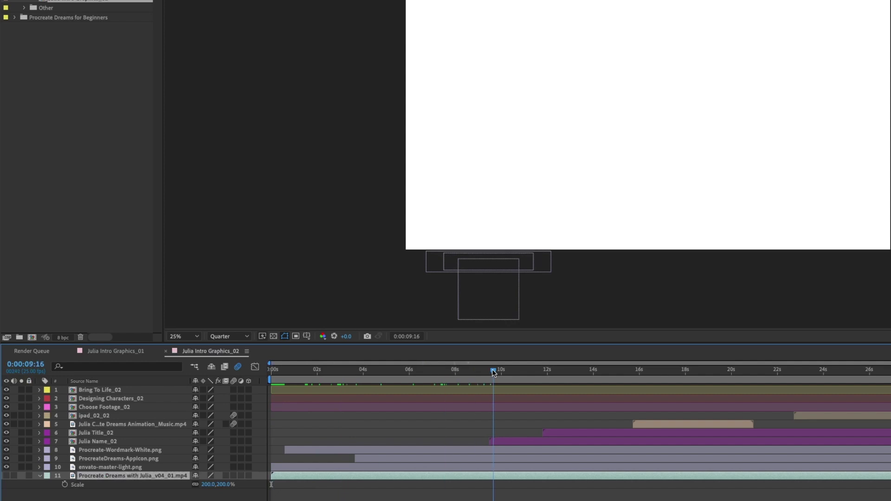
pyautogui.moveTo(441, 380); pyautogui.dragTo(390, 372)
# Turn on the transparency grid to reveal the white Procreate wordmark on a checkerboard.
pyautogui.click(273, 336)
pyautogui.click(274, 336)
pyautogui.click(274, 336)
pyautogui.click(274, 336)
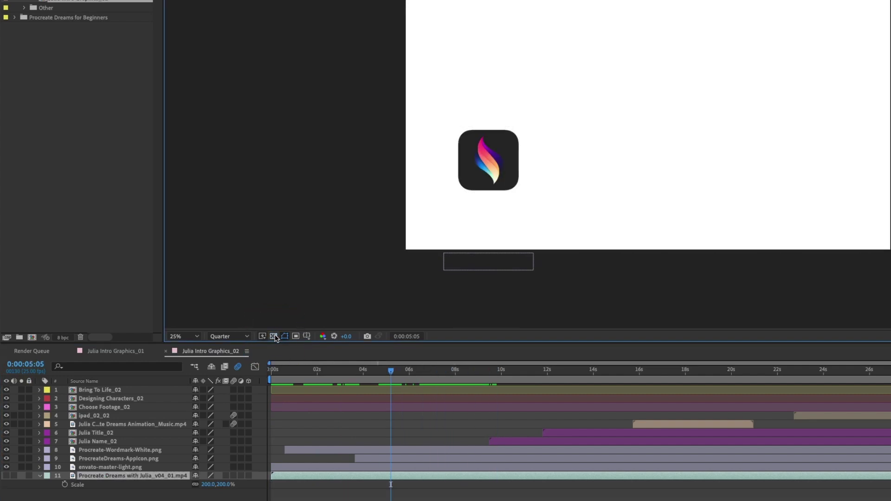
pyautogui.click(274, 336)
pyautogui.click(274, 336)
pyautogui.click(274, 336)
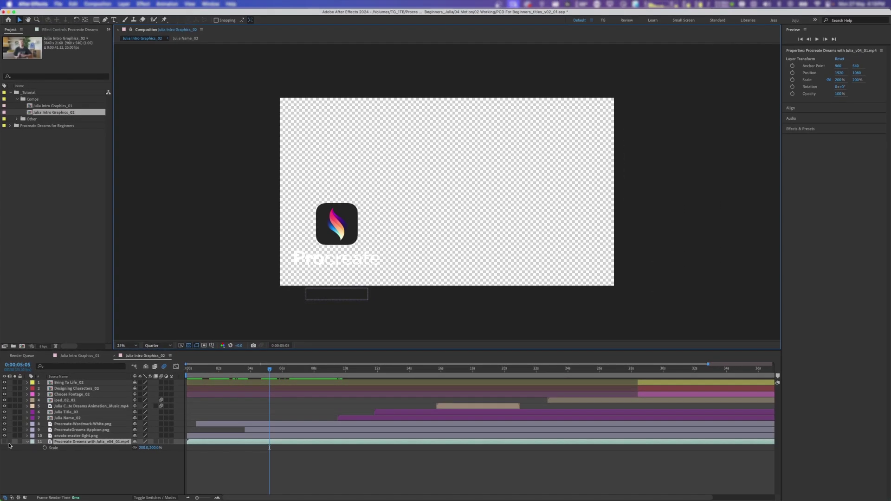
# Recheck with layer 11 kept hidden, checkerboard on, and preview the graphics around 24 seconds.
pyautogui.click(6, 476)
pyautogui.click(6, 476)
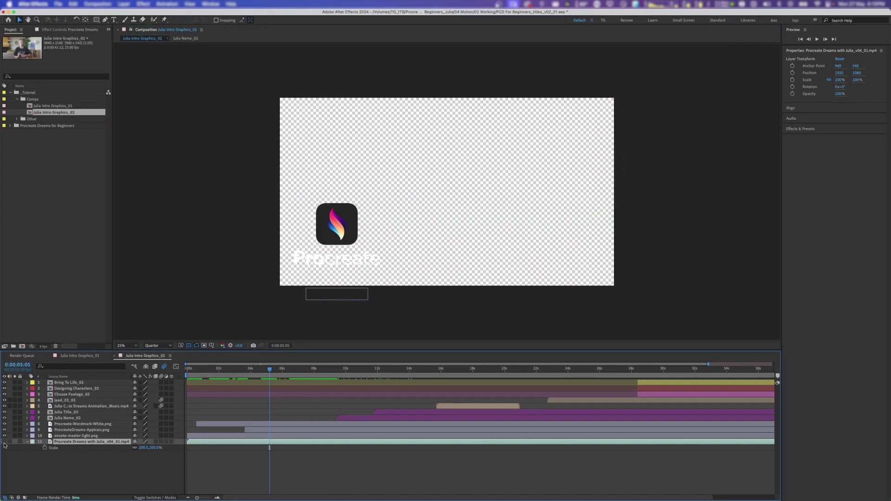
pyautogui.click(189, 346)
pyautogui.click(190, 347)
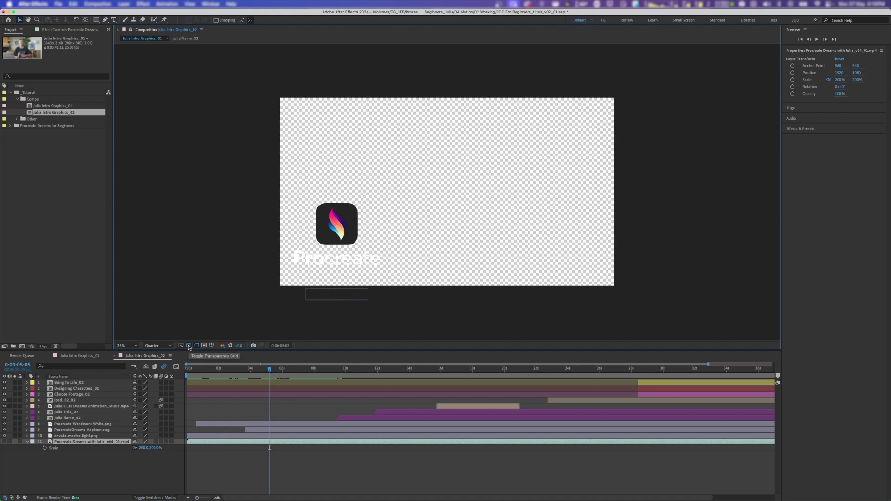
pyautogui.moveTo(248, 376); pyautogui.dragTo(186, 372)
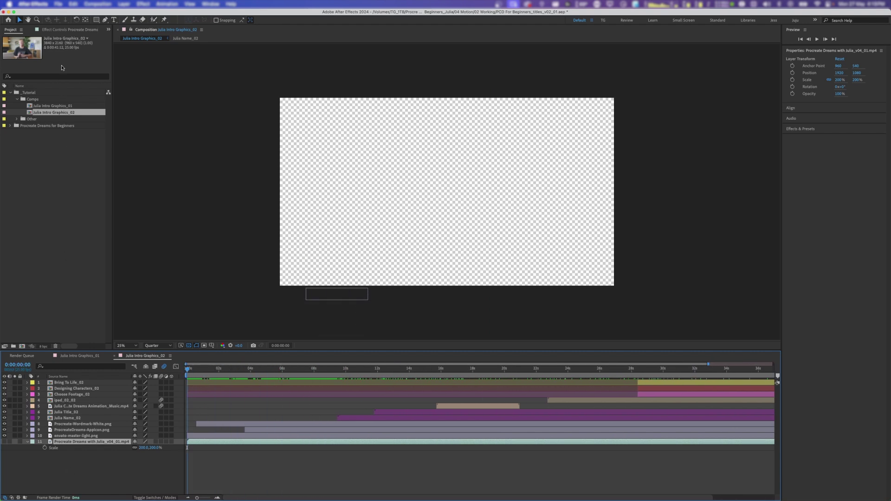
# Add Julia Intro Graphics_02 to the Render Queue with the High Quality with Alpha output module.
pyautogui.click(58, 4)
pyautogui.moveTo(73, 121)
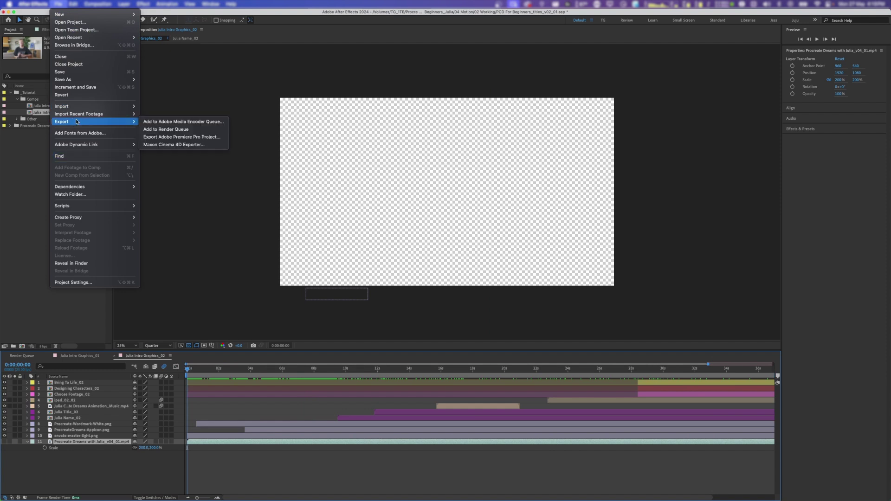
pyautogui.click(151, 129)
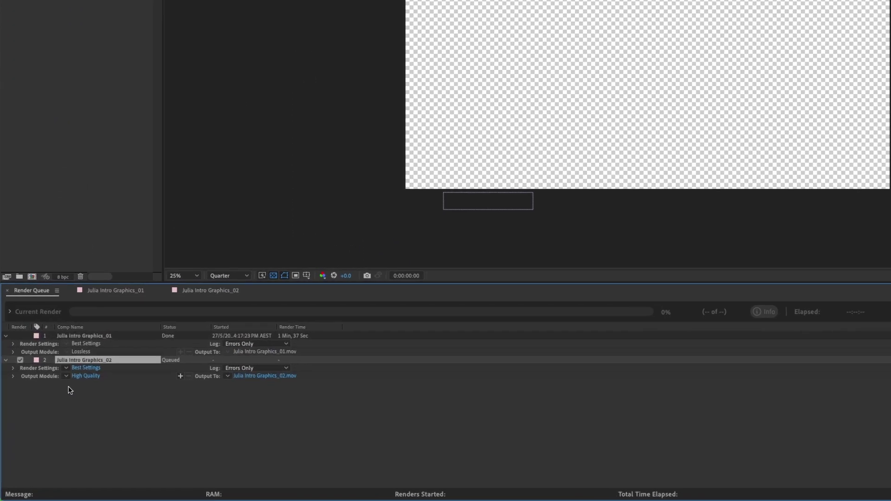
pyautogui.click(58, 414)
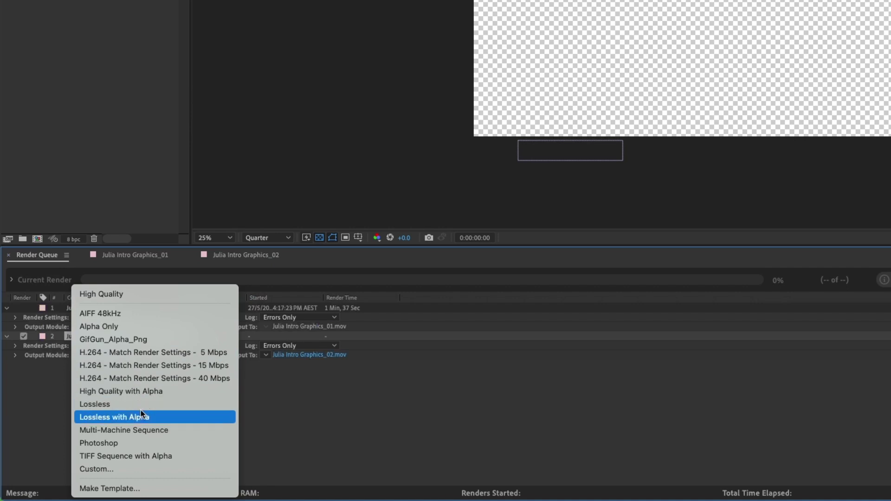
pyautogui.click(187, 394)
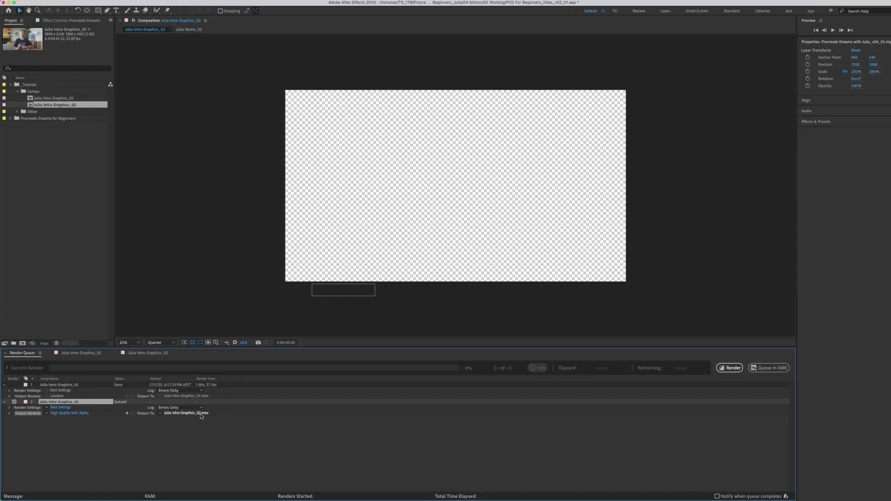
# Set the output to Julia Intro Graphics_02.mov in 01 EXPORTS and start rendering.
pyautogui.click(309, 355)
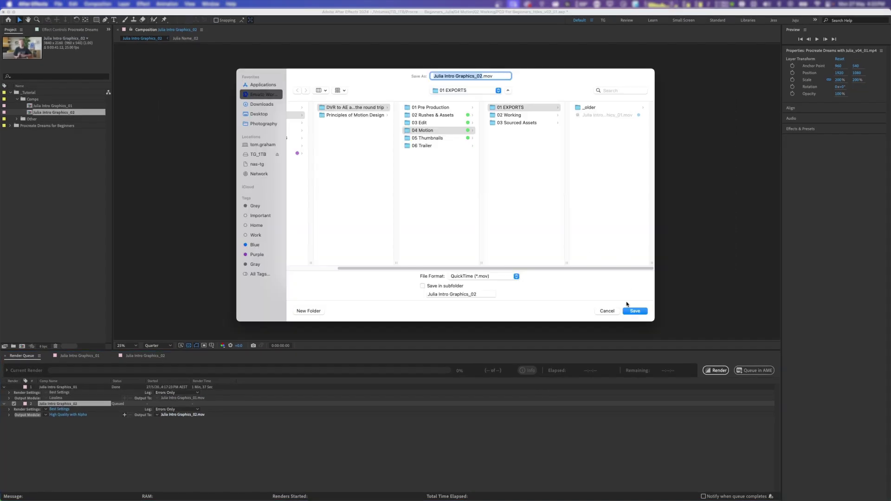
pyautogui.click(634, 311)
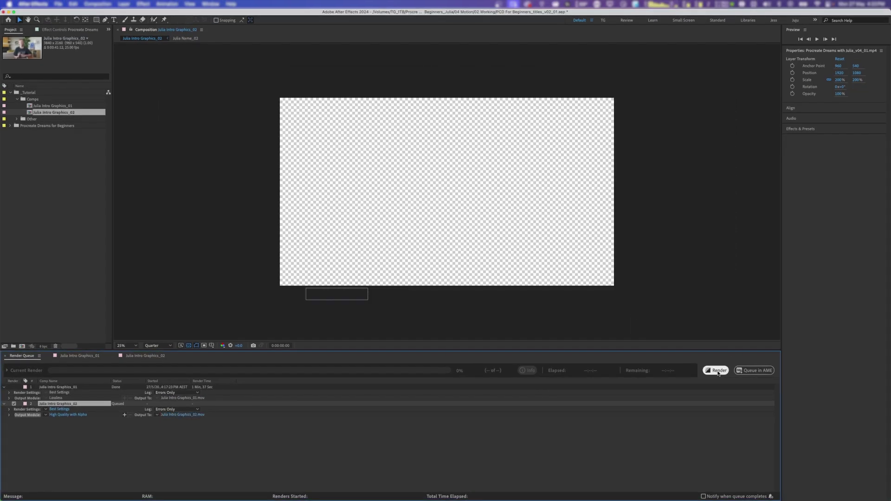
pyautogui.click(718, 371)
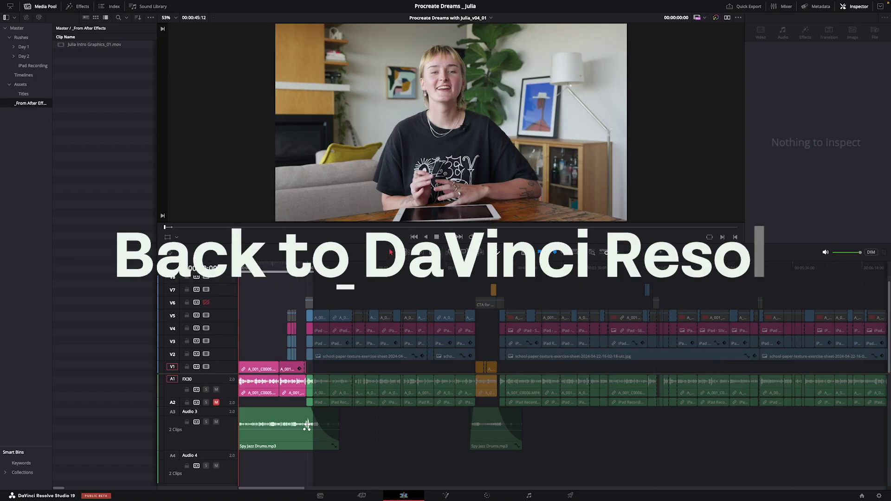
# Import Julia Intro Graphics_02.mov, place it on V7 at the timeline start, and play the overlay.
pyautogui.moveTo(103, 135); pyautogui.dragTo(92, 93)
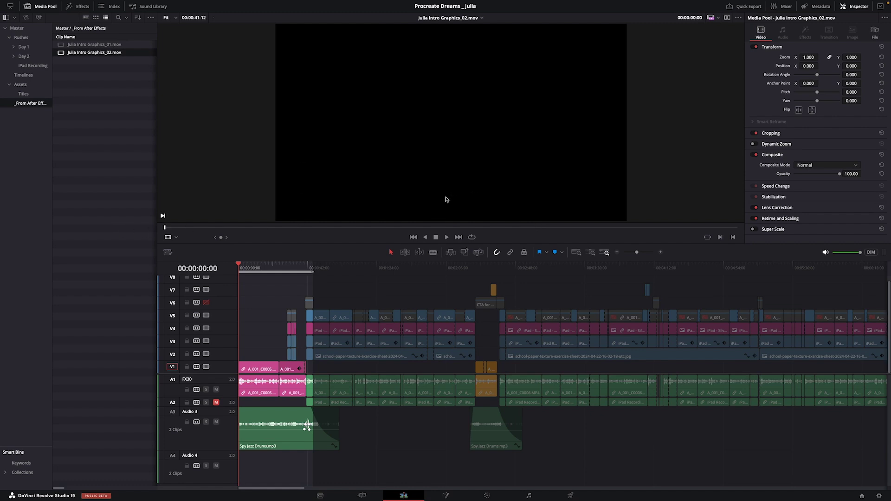
pyautogui.moveTo(292, 272); pyautogui.dragTo(257, 291)
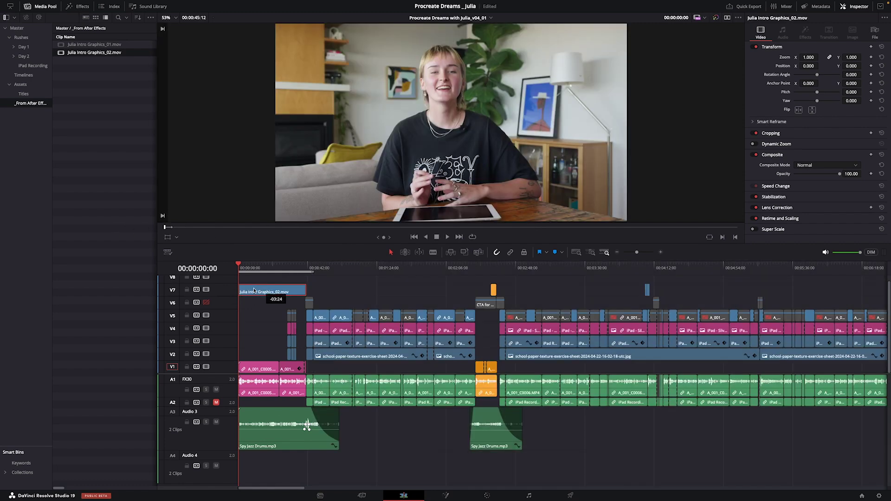
pyautogui.press('space')
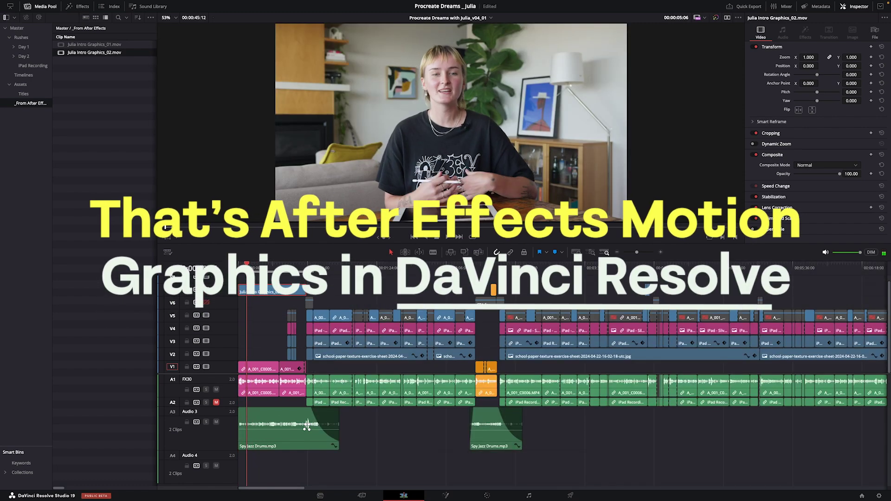